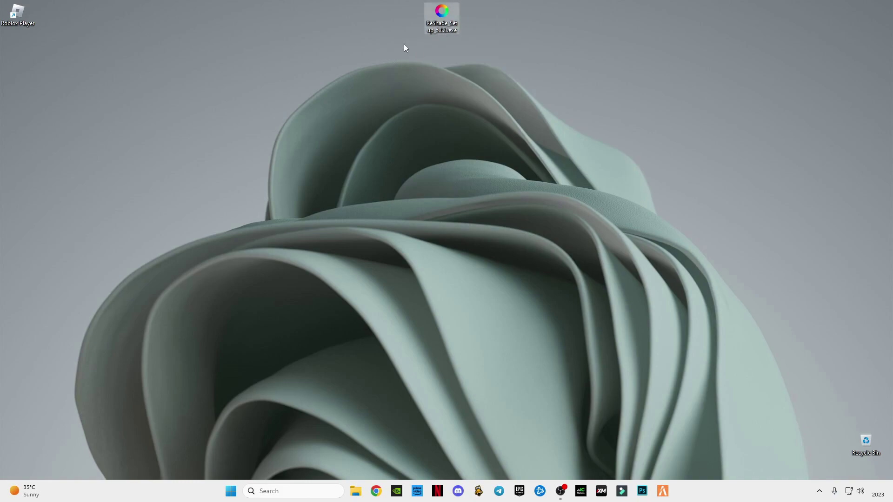
Select the ReShade_Setup icon on the desktop
mouse_move(404, 44)
mouse_down()
mouse_move(478, 43)
mouse_move(487, 7)
mouse_up()
Run ReShade Setup, browse for an unlisted game, and show Local Disk (C:) in the Open dialog
right_click(437, 12)
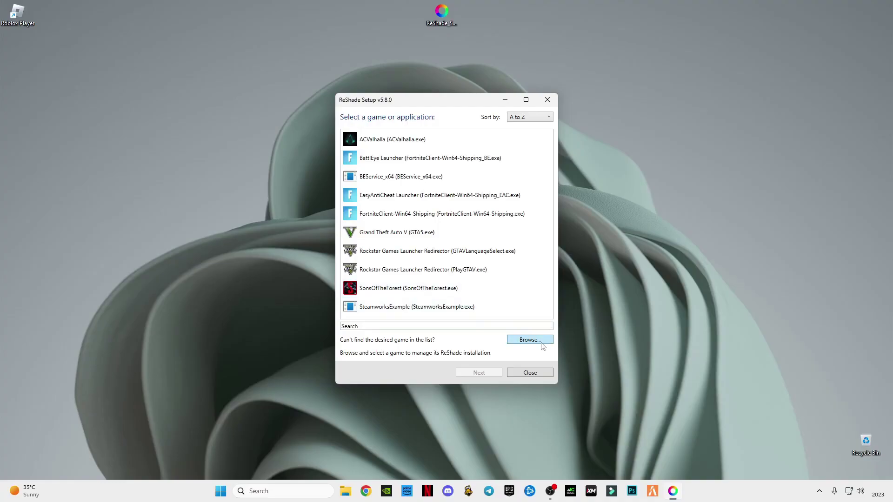
click(529, 345)
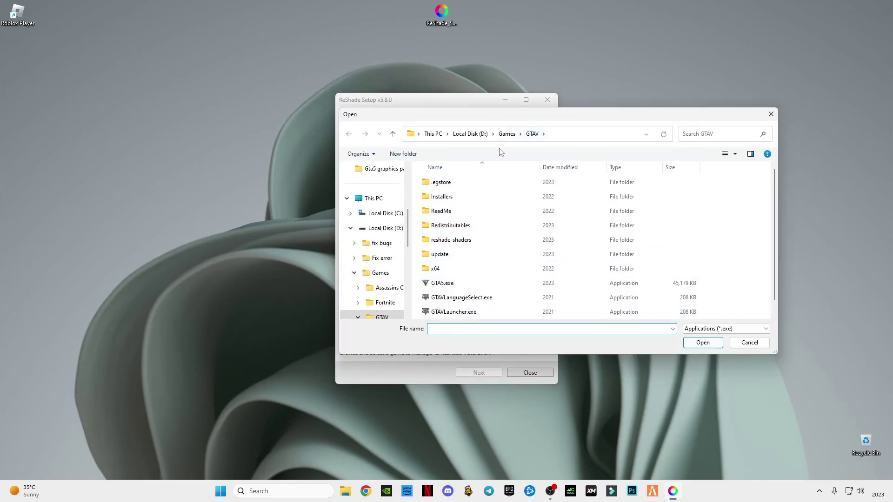
click(384, 219)
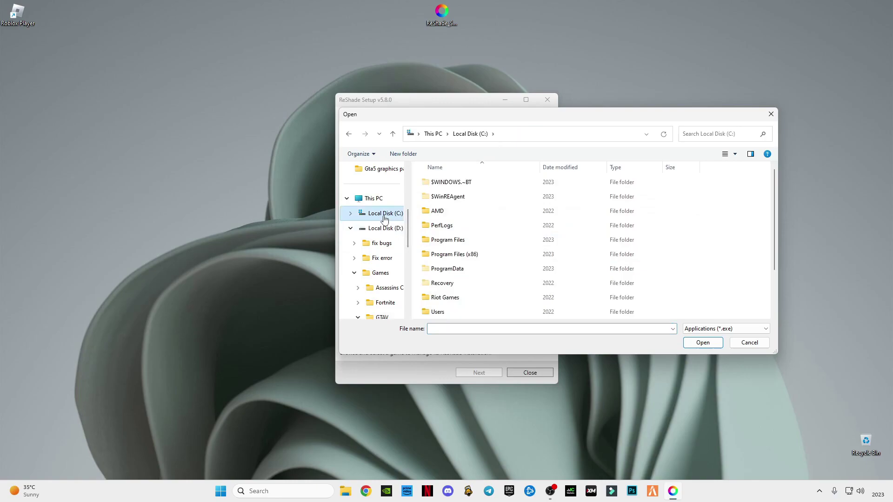
Open the AppData folder in File Explorer through the Run box's appdata shortcut
click(258, 492)
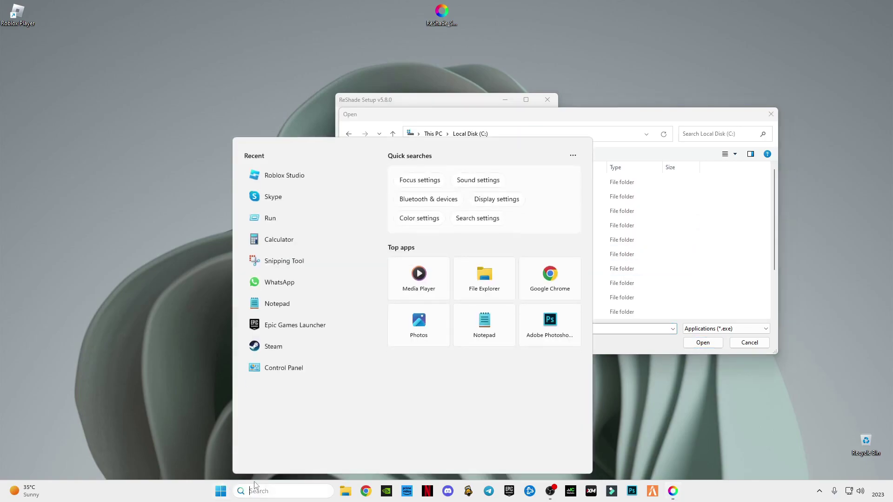
click(273, 217)
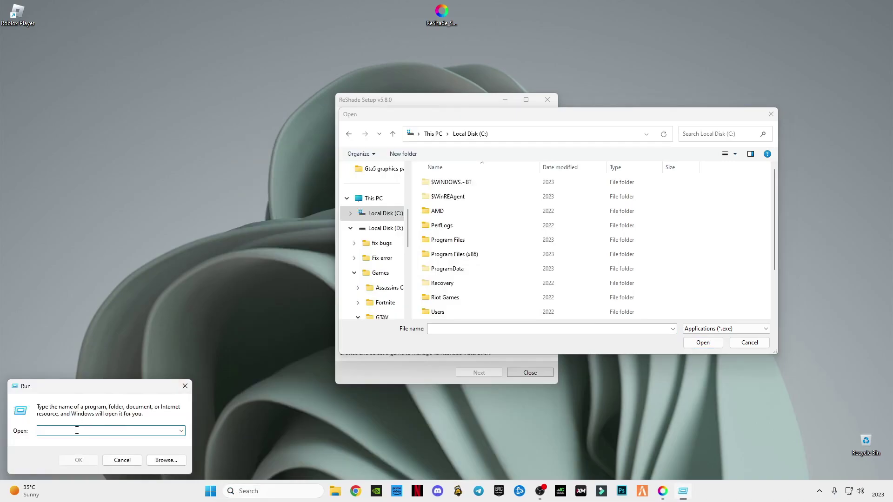
text(a)
click(68, 444)
click(79, 461)
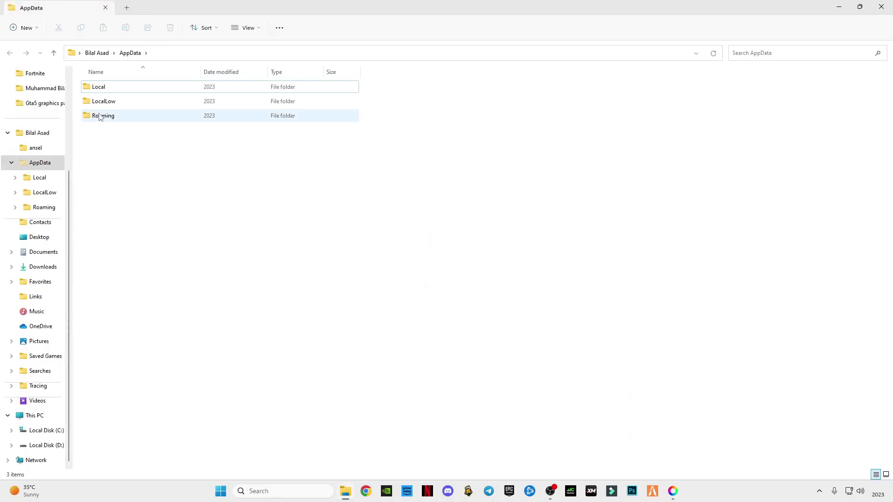
Go into the Local folder and open its Roblox folder
double_click(99, 88)
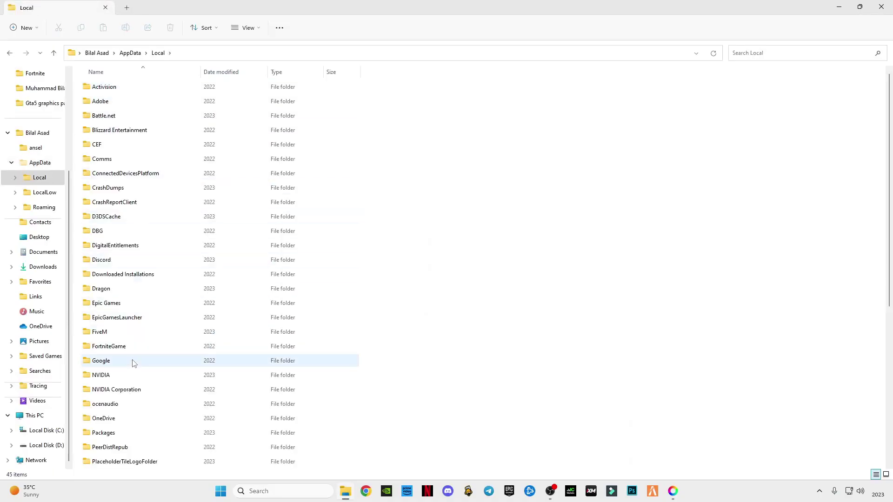
click(134, 364)
key(r)
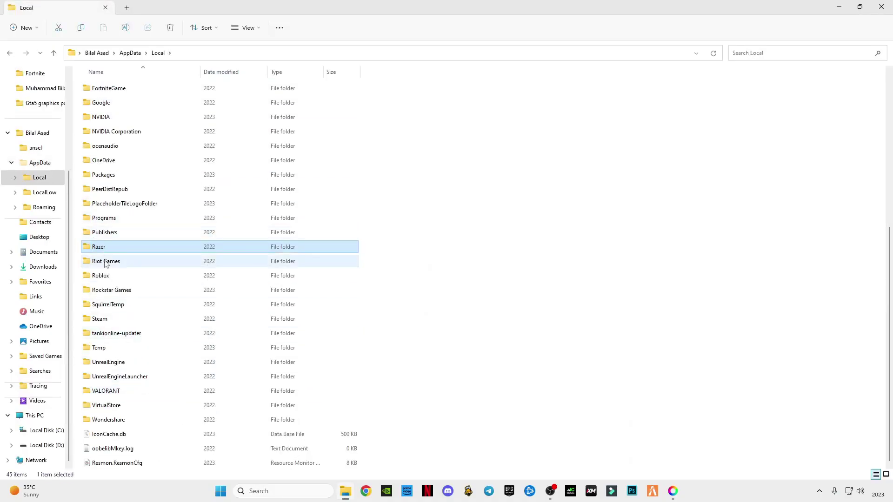
click(115, 278)
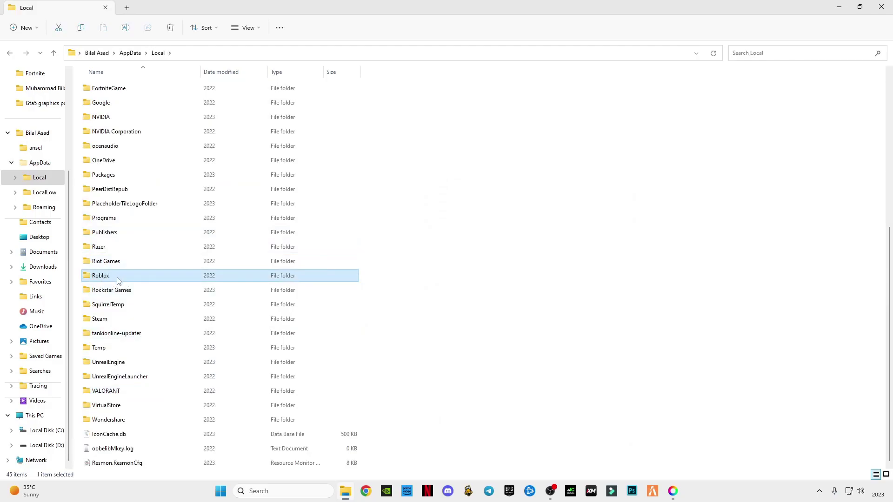
double_click(117, 279)
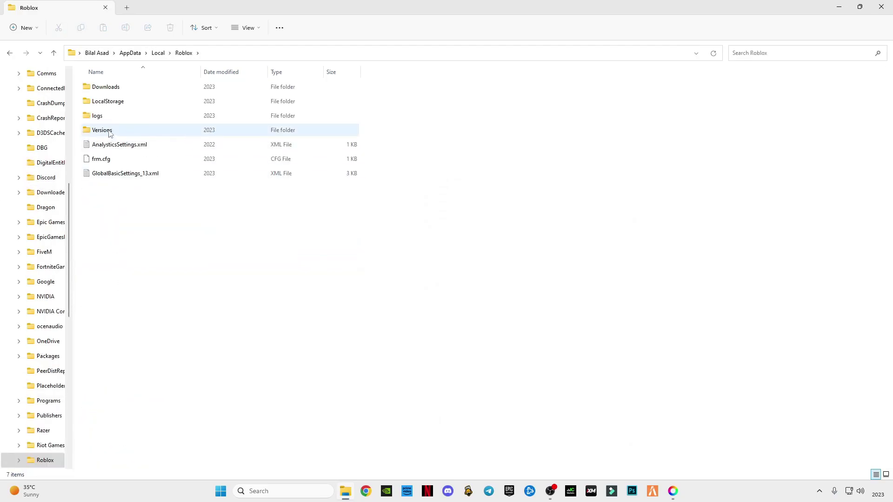
Open Versions and inspect the version-35a78caea5ee4581 folder before returning
double_click(118, 134)
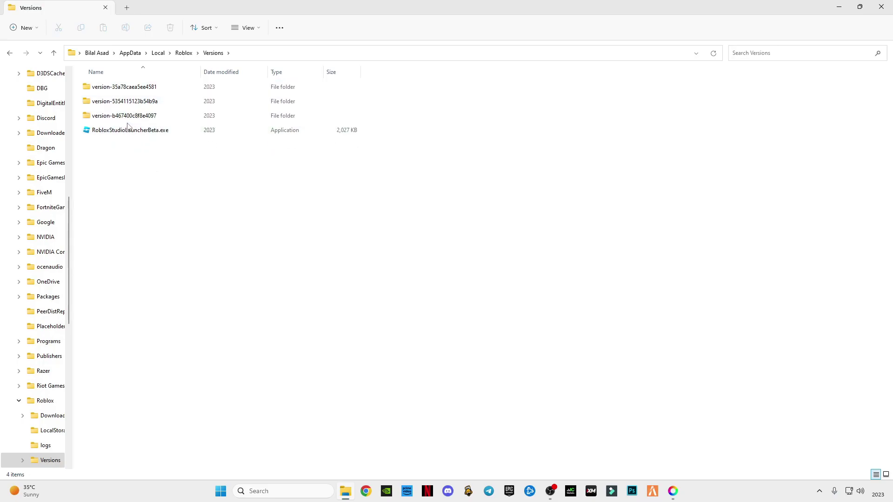
double_click(120, 88)
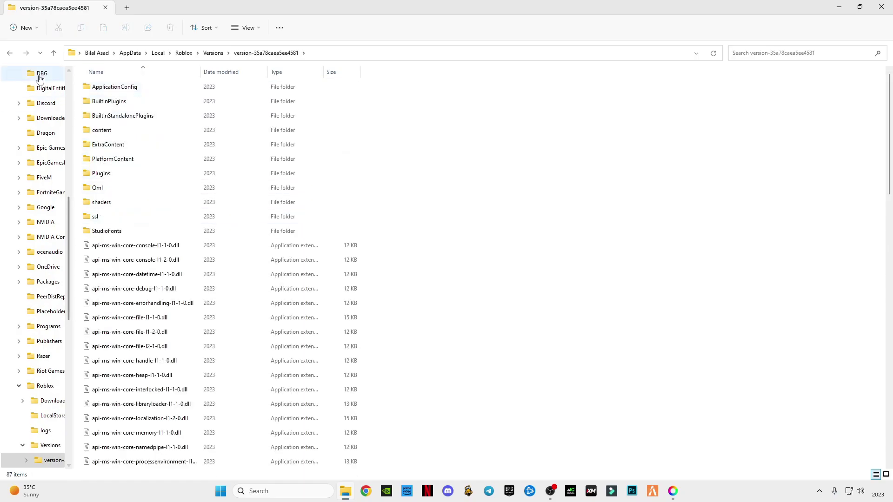
scroll(172, 140, down, 12)
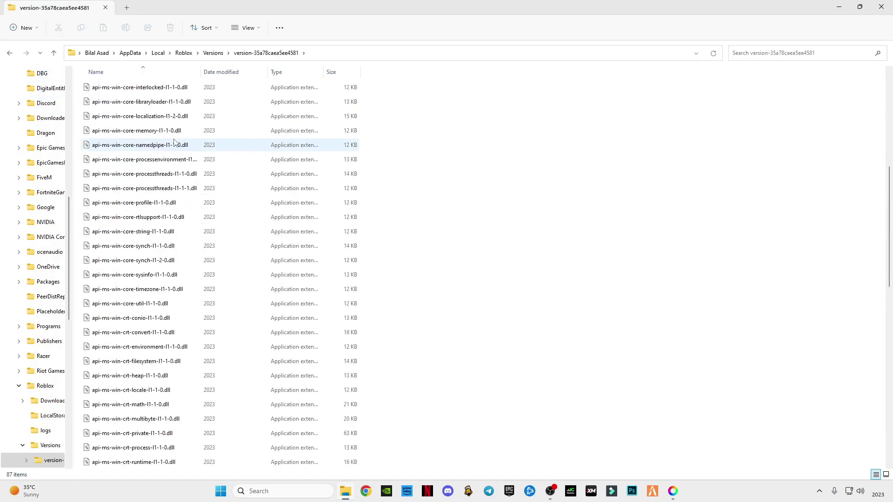
scroll(176, 203, up, 12)
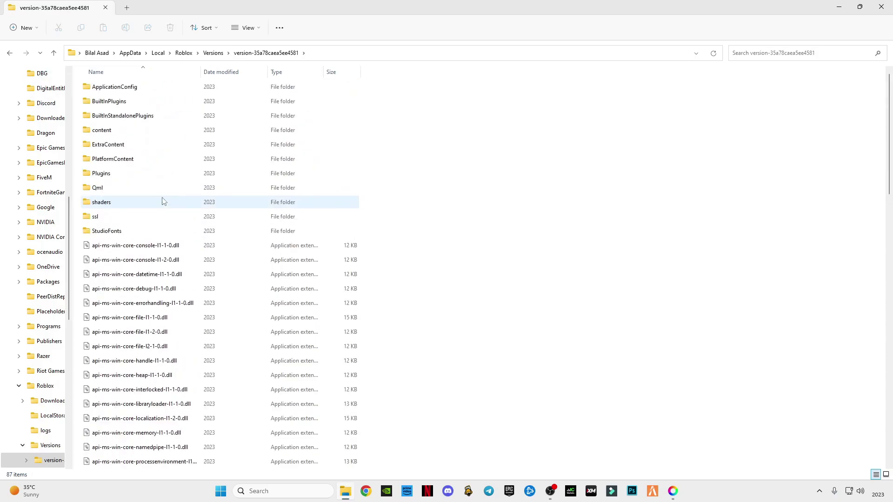
click(10, 53)
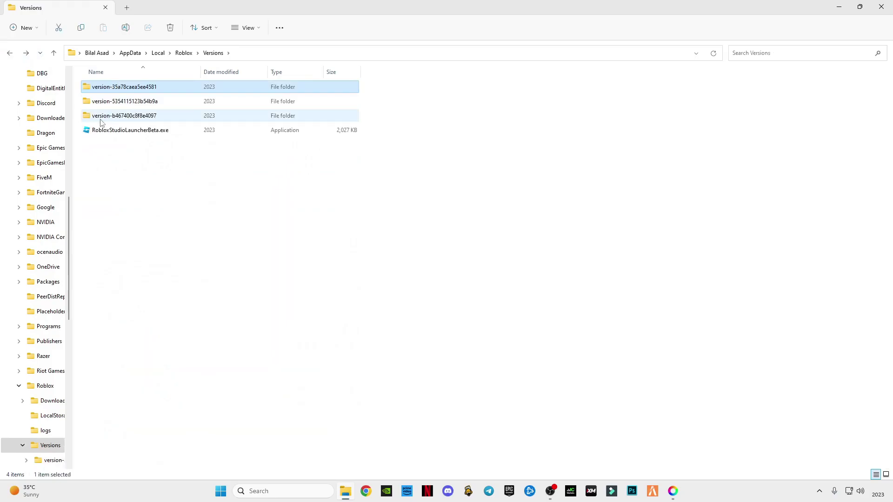
double_click(106, 106)
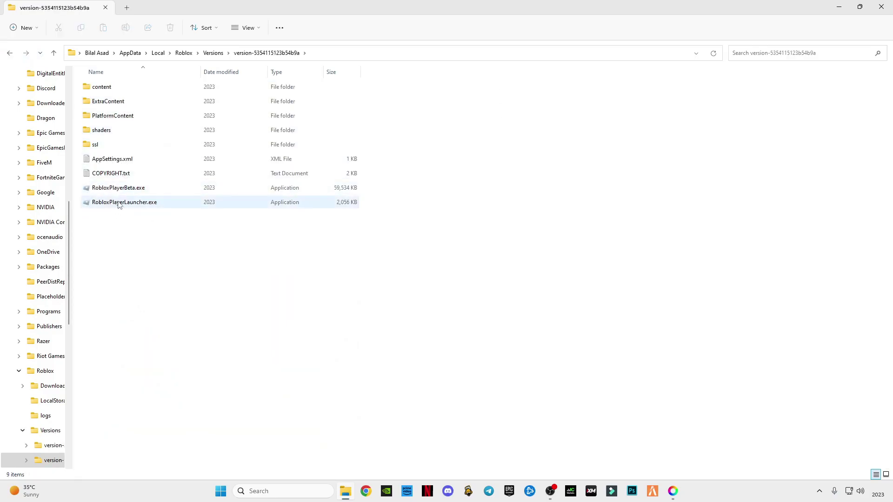
mouse_move(103, 195)
mouse_move(153, 209)
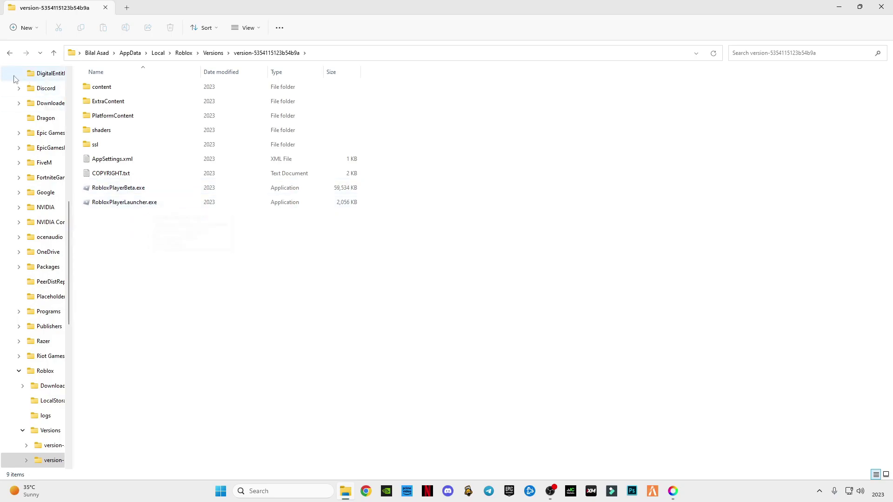
click(9, 53)
double_click(103, 115)
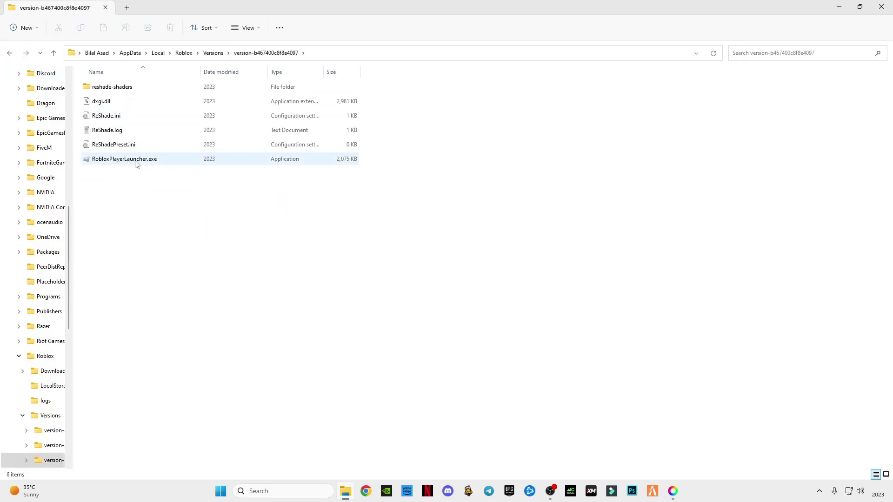
mouse_move(150, 166)
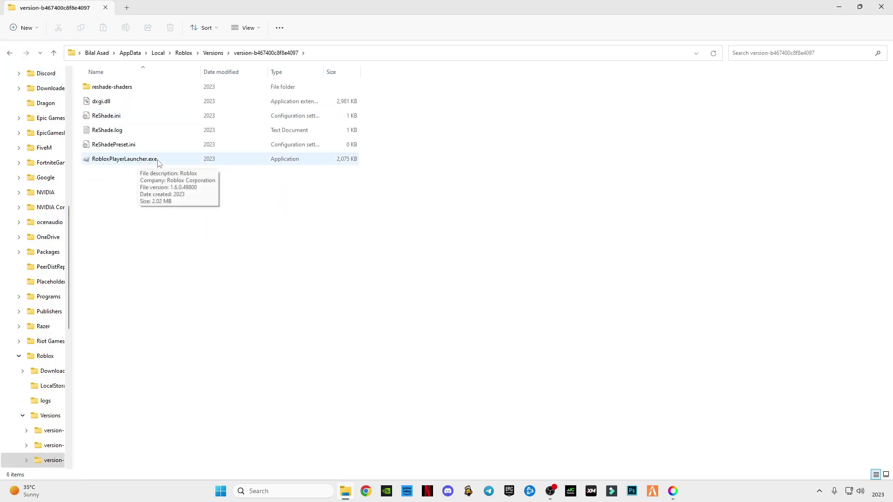
click(10, 53)
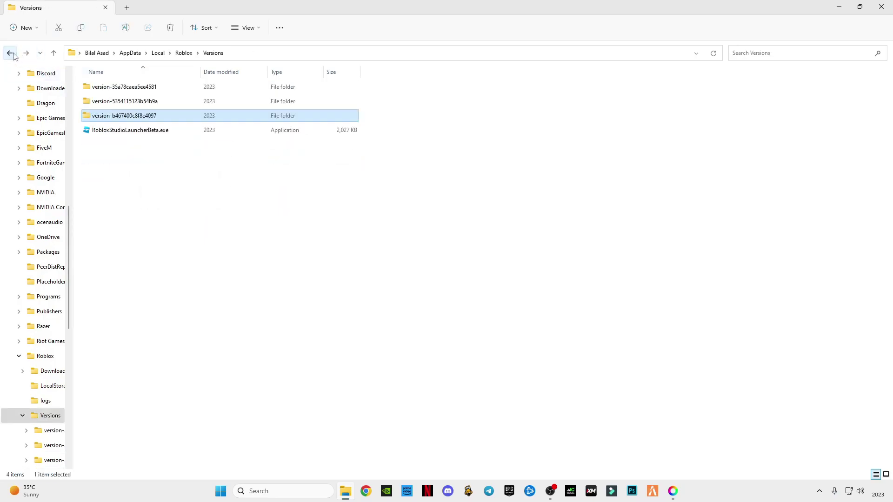
double_click(106, 108)
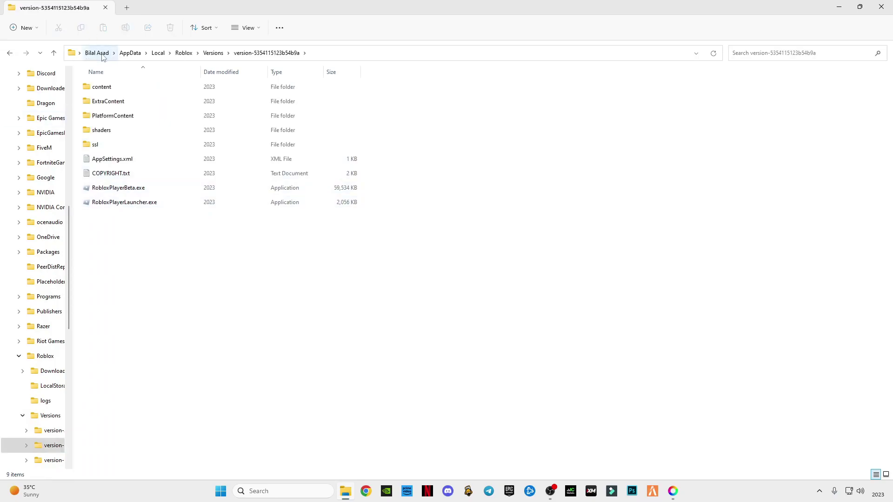
Minimize File Explorer and bring ReShade's Open dialog back into view
click(860, 7)
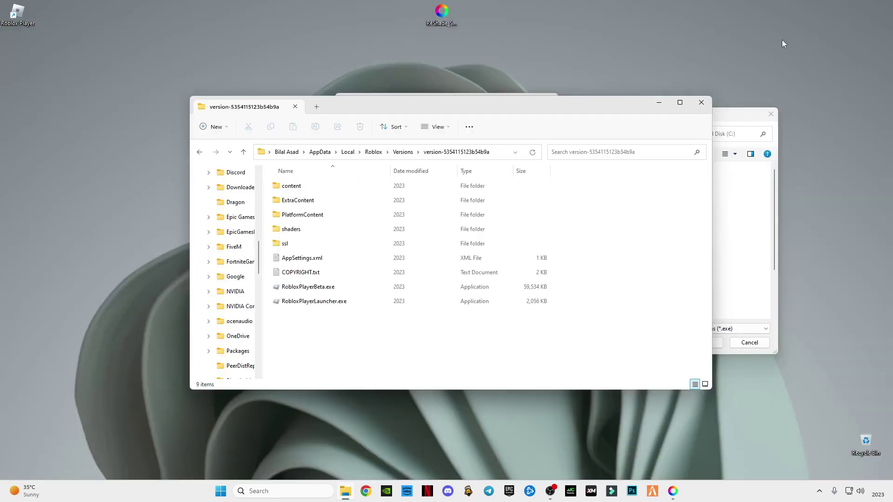
drag(587, 107, 368, 197)
drag(453, 99, 540, 86)
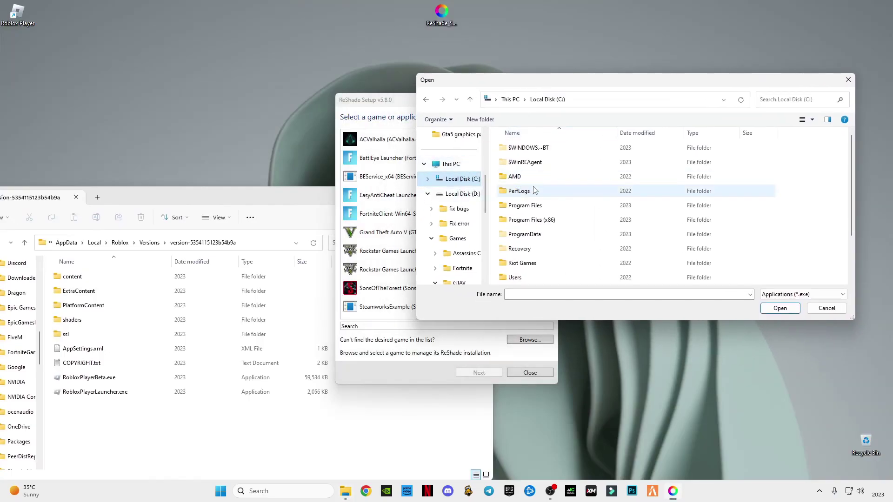
Open C:\Users and the current user's profile folder, then maximize and restore the dialog
scroll(535, 190, down, 2)
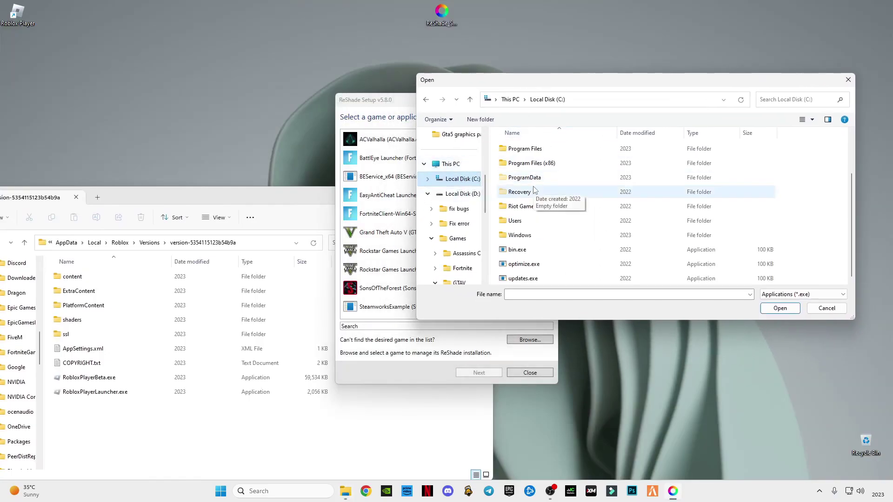
double_click(515, 224)
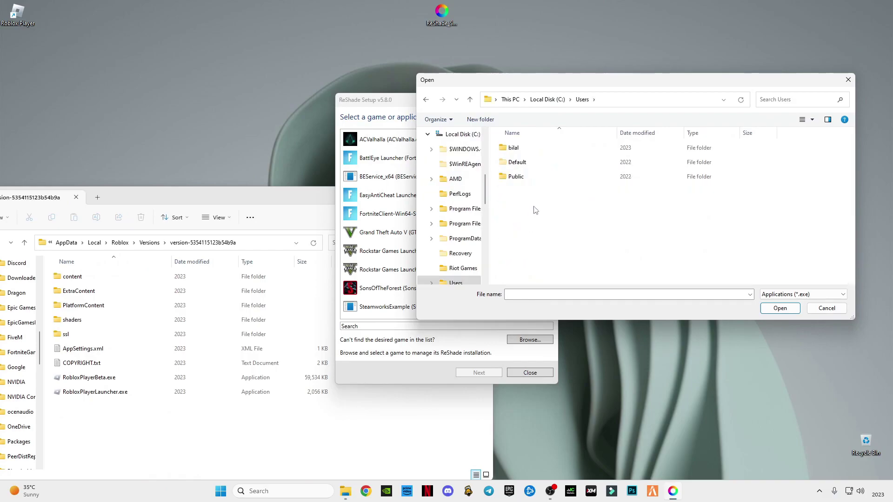
click(521, 152)
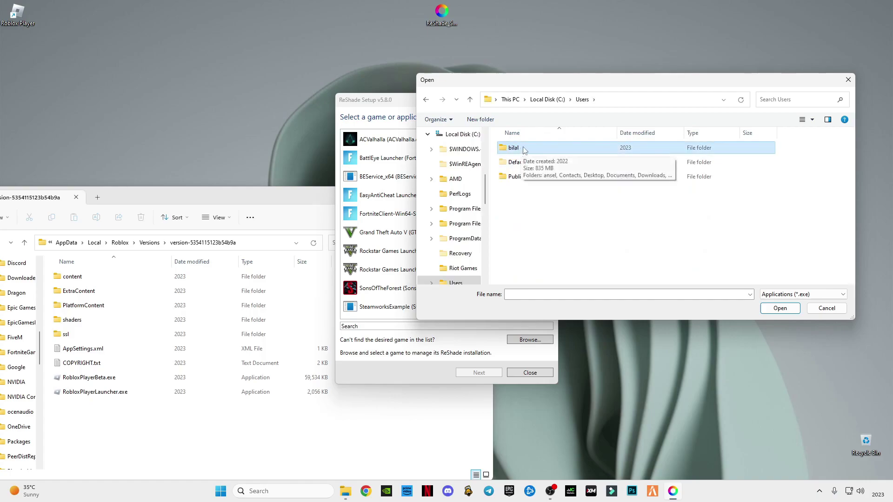
double_click(527, 149)
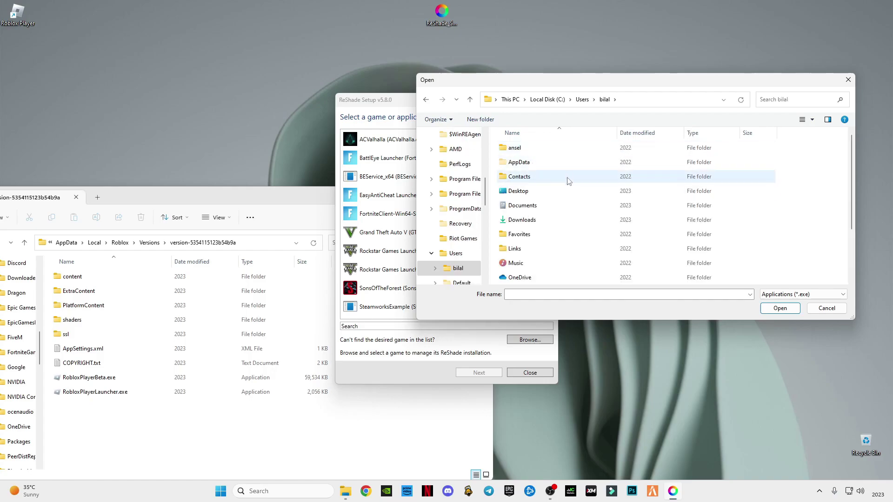
double_click(660, 87)
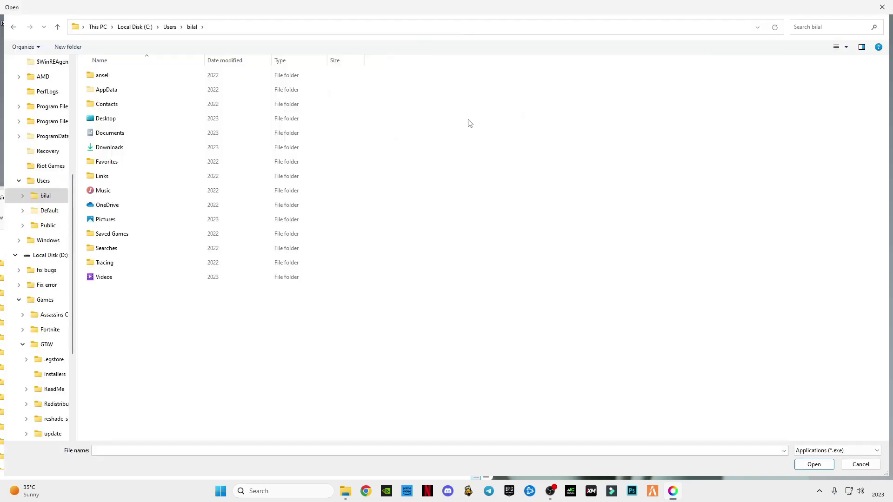
key(super+Down)
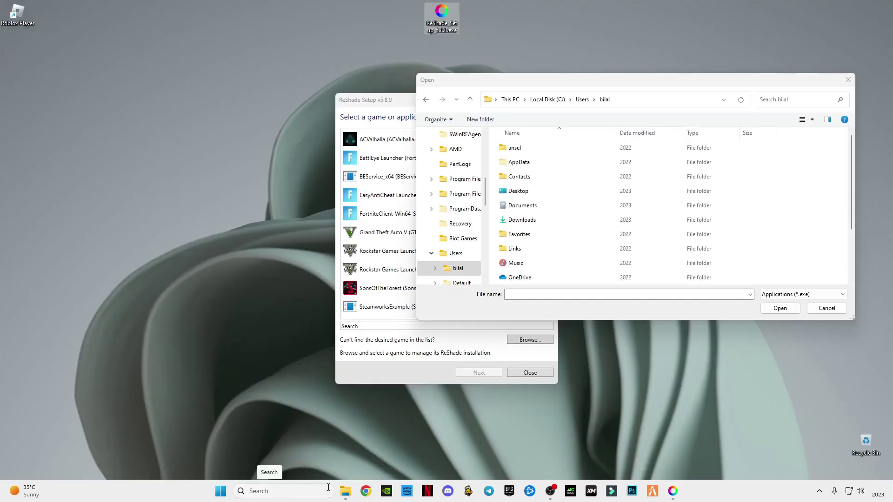
right_click(345, 491)
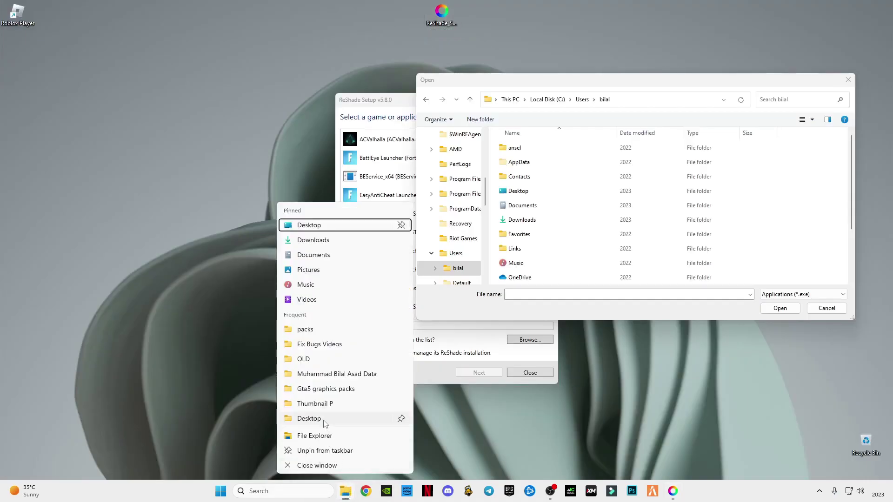
click(319, 437)
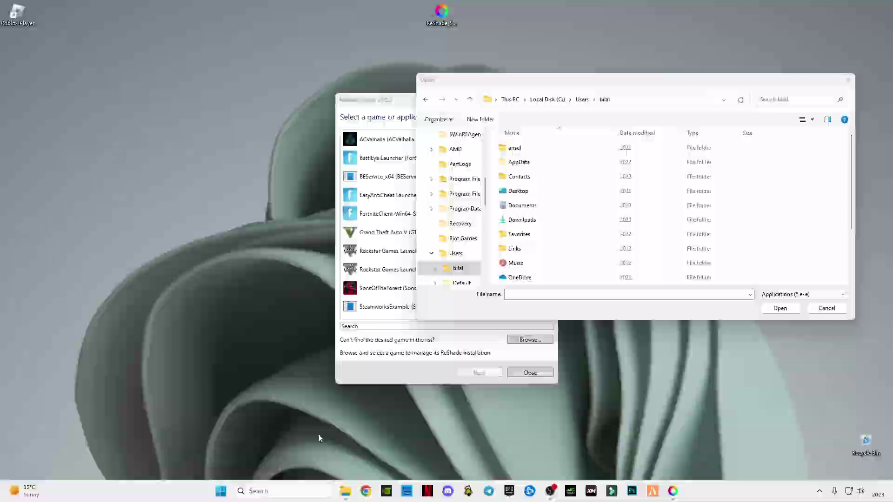
click(58, 432)
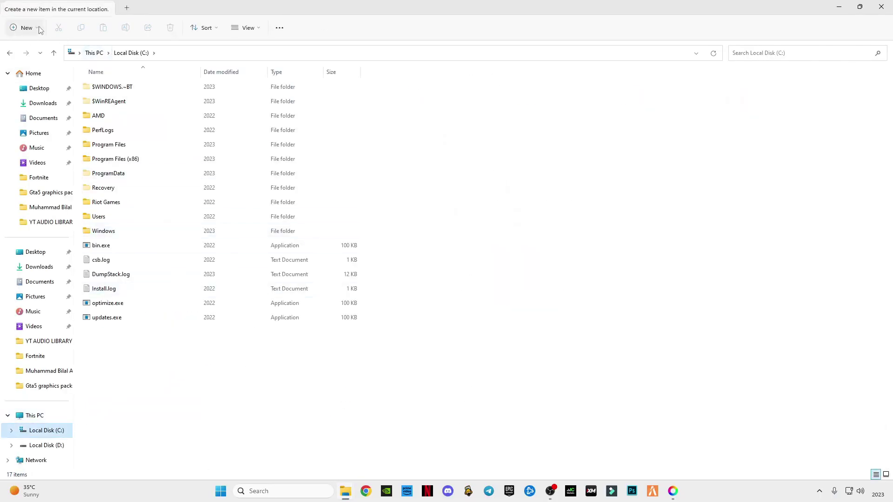
click(254, 32)
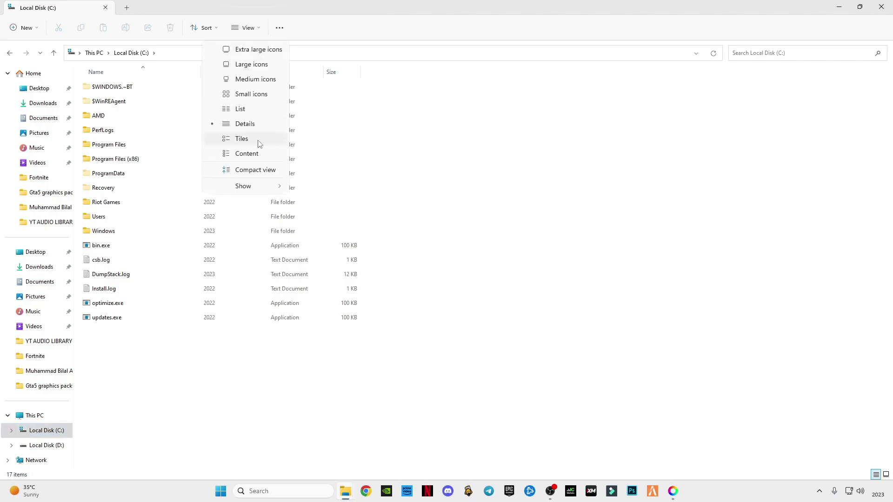
mouse_move(263, 188)
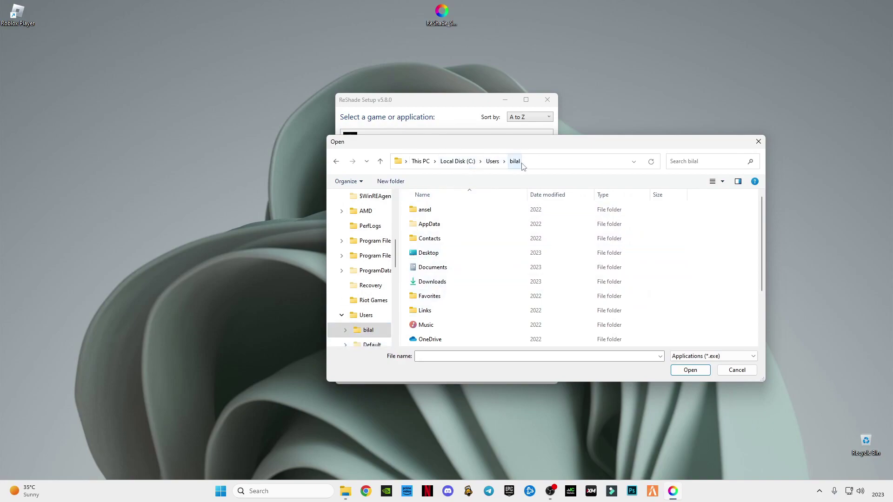
Open AppData > Local, select the Roblox folder, and close the Roblox Studio window that popped up
click(438, 229)
double_click(438, 229)
double_click(434, 211)
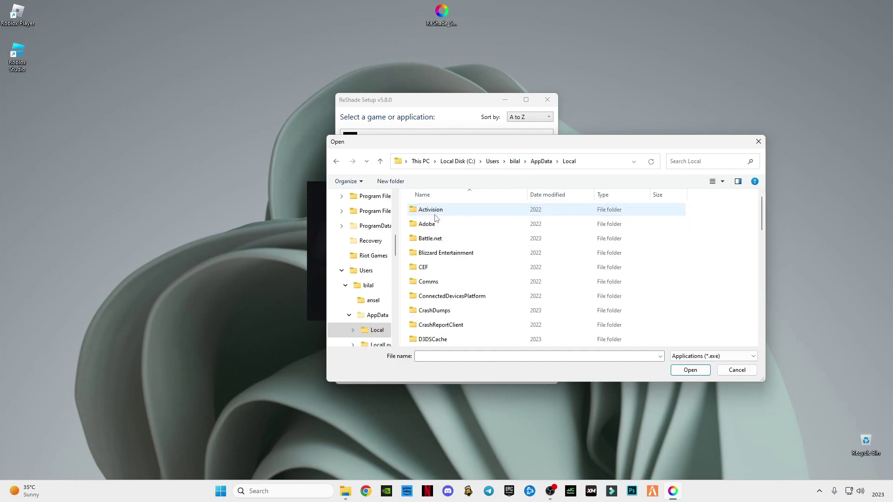
scroll(459, 298, down, 3)
scroll(458, 298, down, 5)
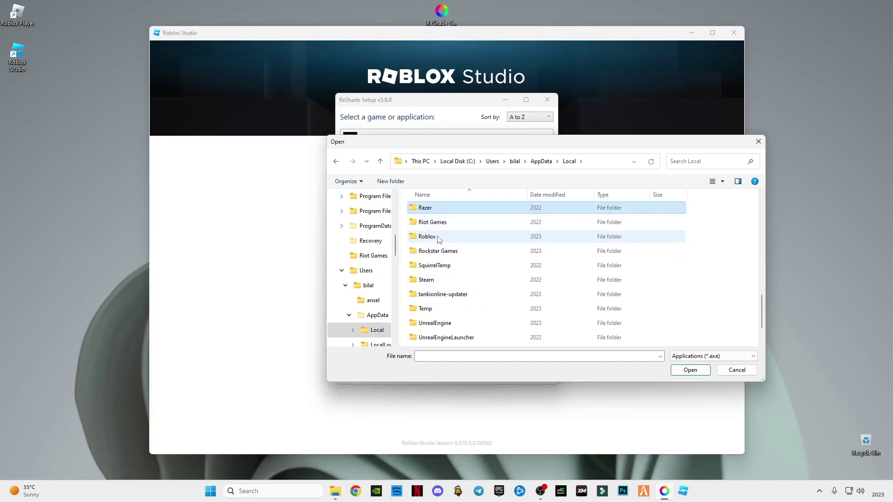
click(433, 237)
scroll(433, 238, up, 1)
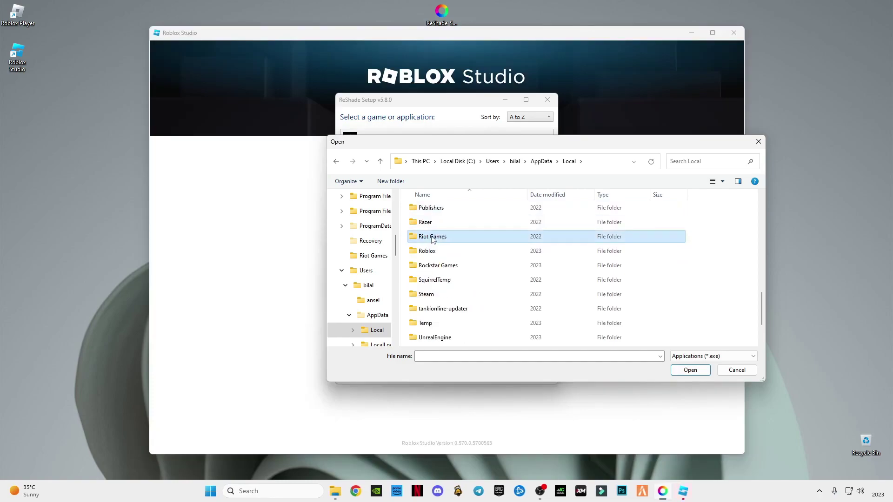
click(433, 236)
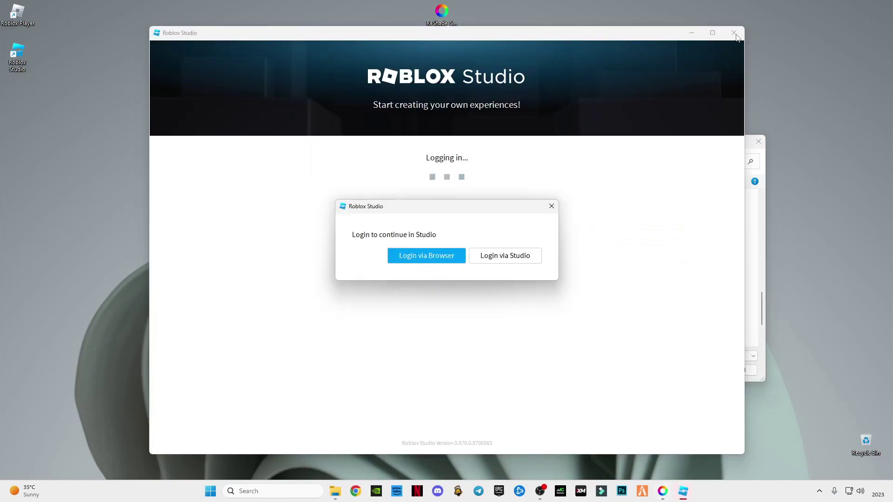
click(551, 206)
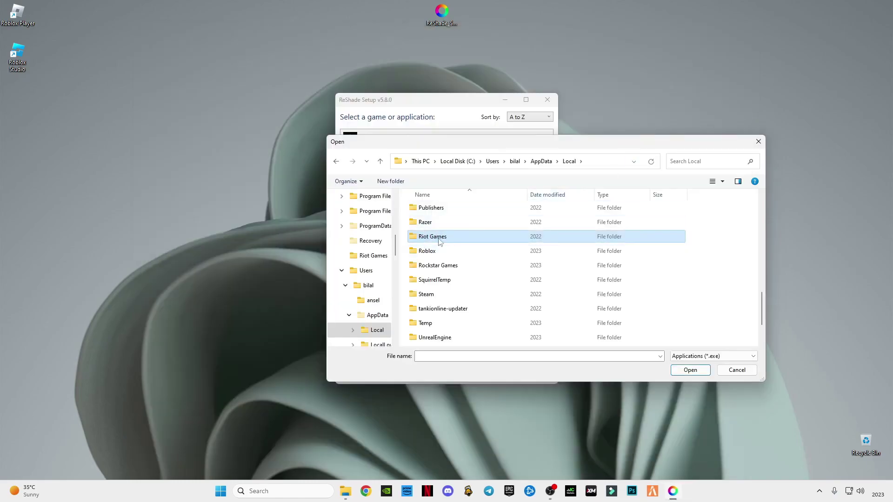
double_click(430, 251)
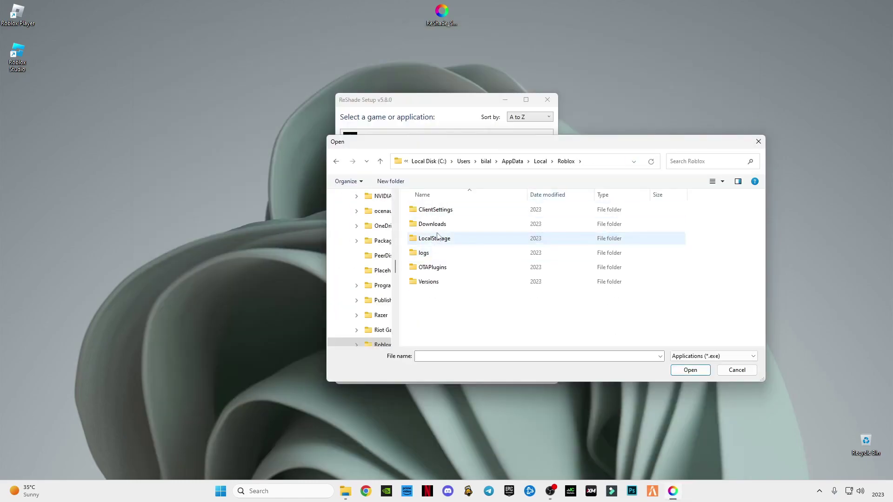
double_click(430, 281)
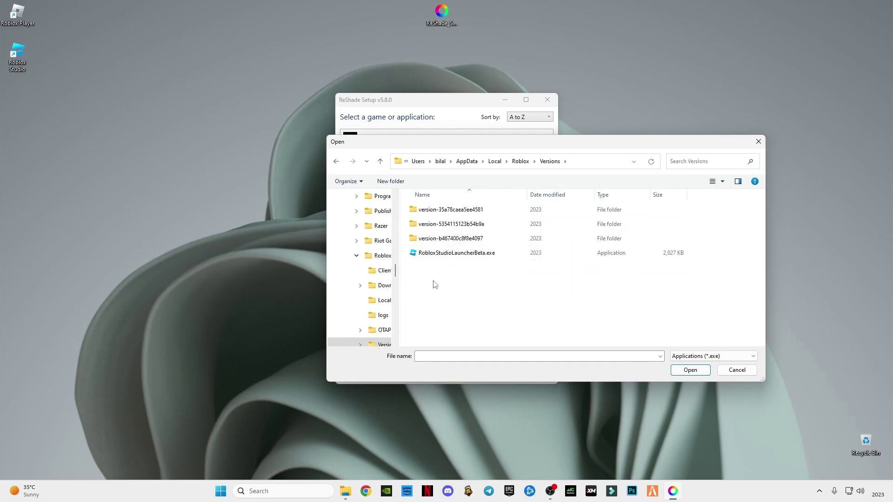
click(443, 228)
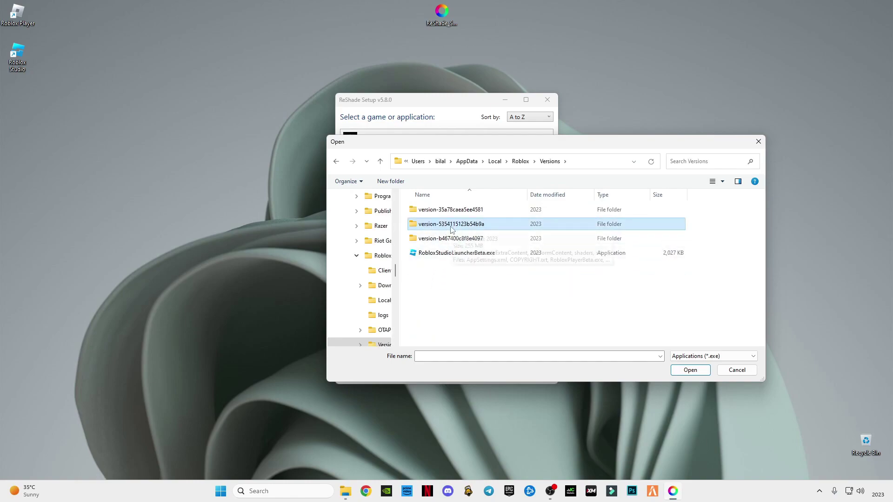
double_click(439, 225)
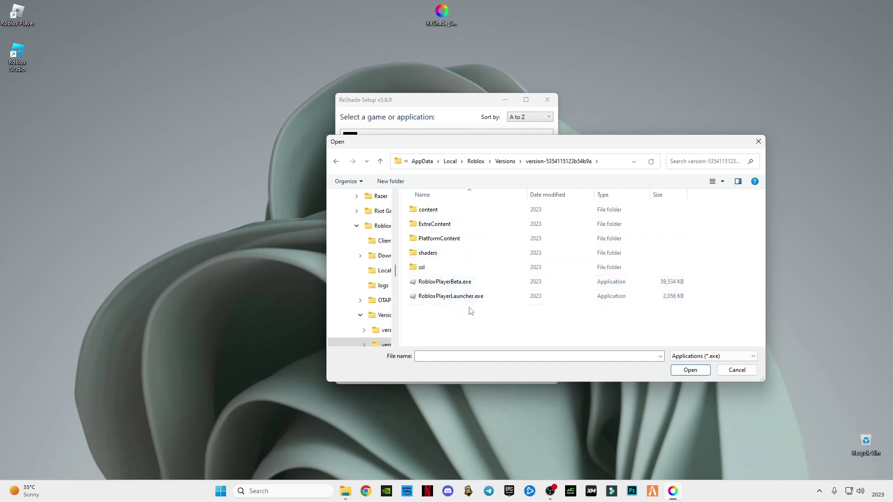
click(441, 298)
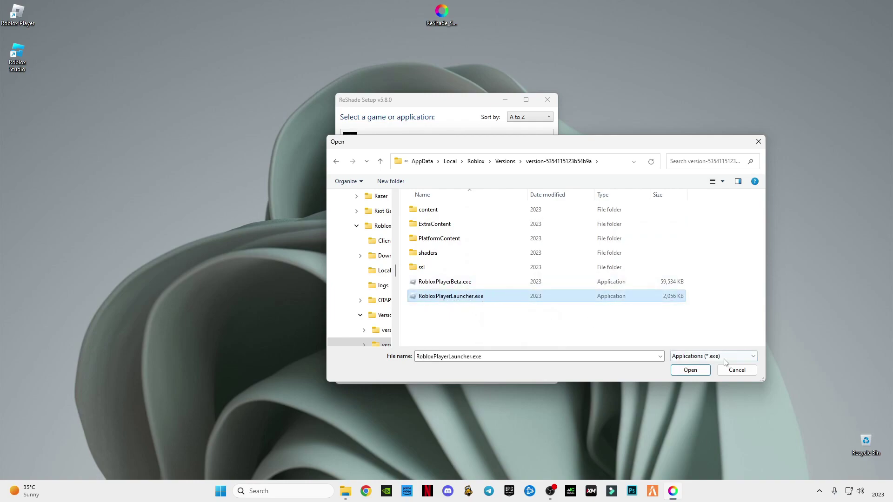
Confirm RobloxPlayerLauncher.exe, keep DirectX 10/11/12, and skip installing a preset
click(690, 371)
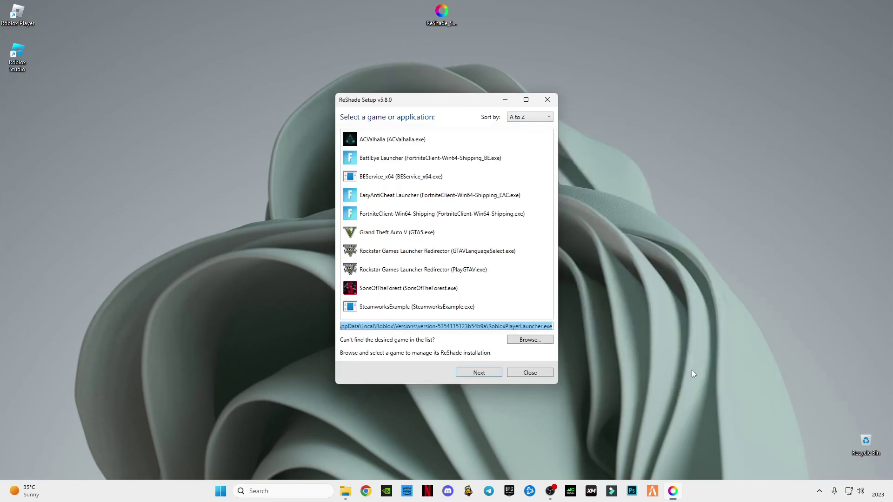
click(491, 375)
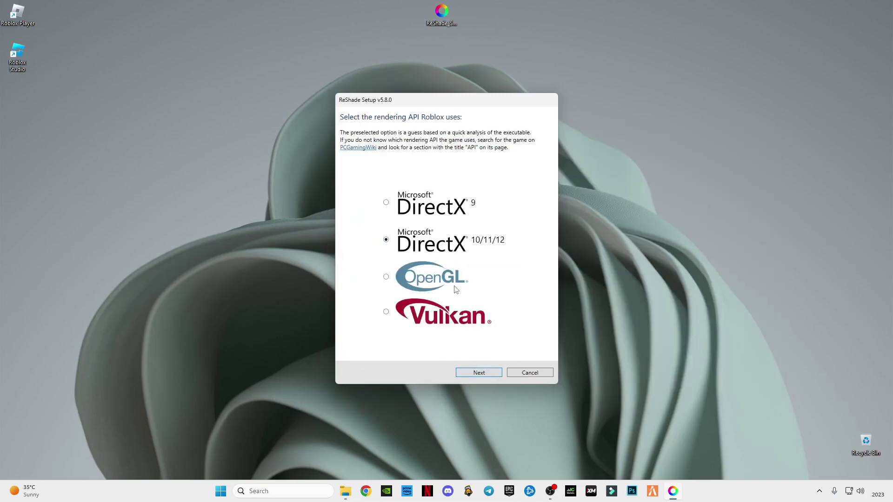
click(479, 375)
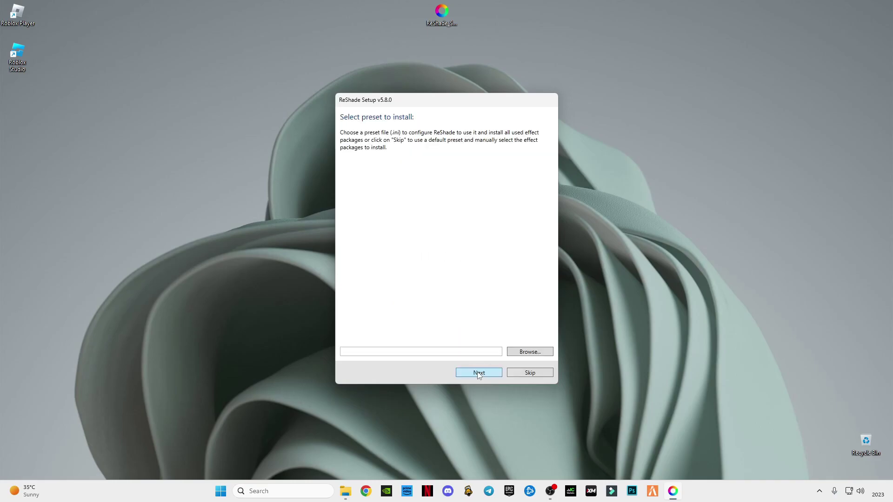
click(518, 375)
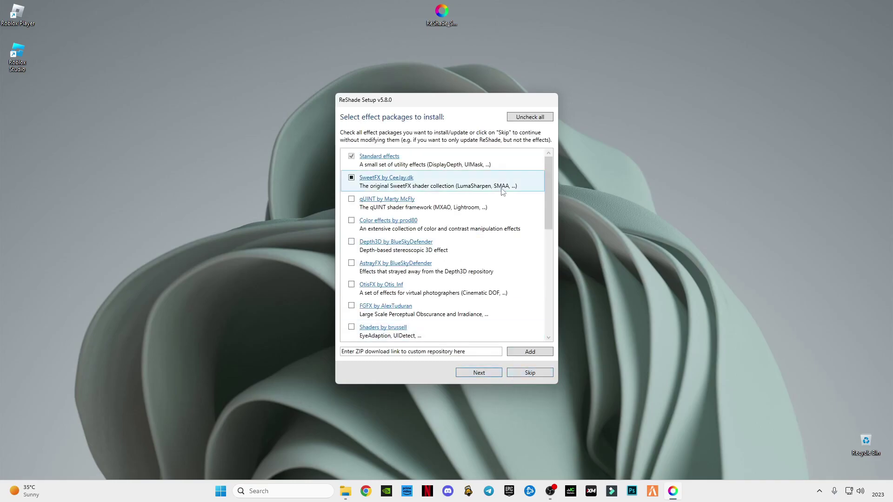
Leave only Standard effects checked and install ReShade v5.8.0
click(518, 118)
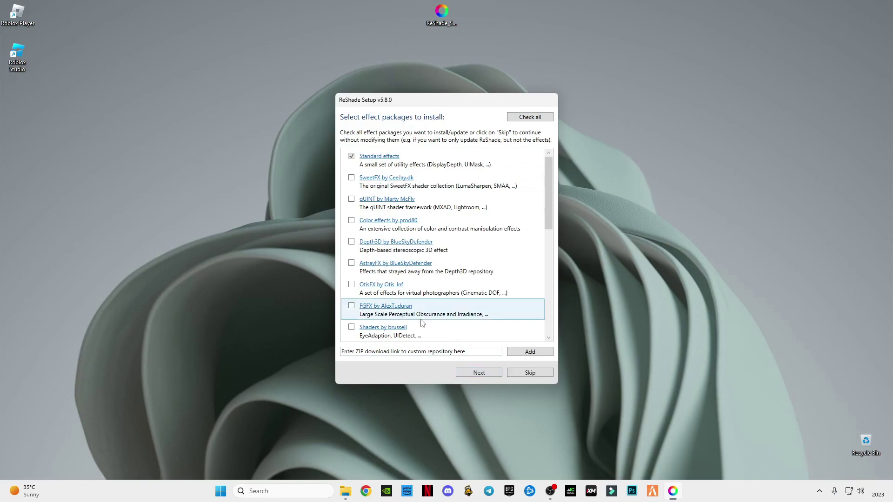
scroll(478, 321, down, 5)
scroll(353, 203, up, 5)
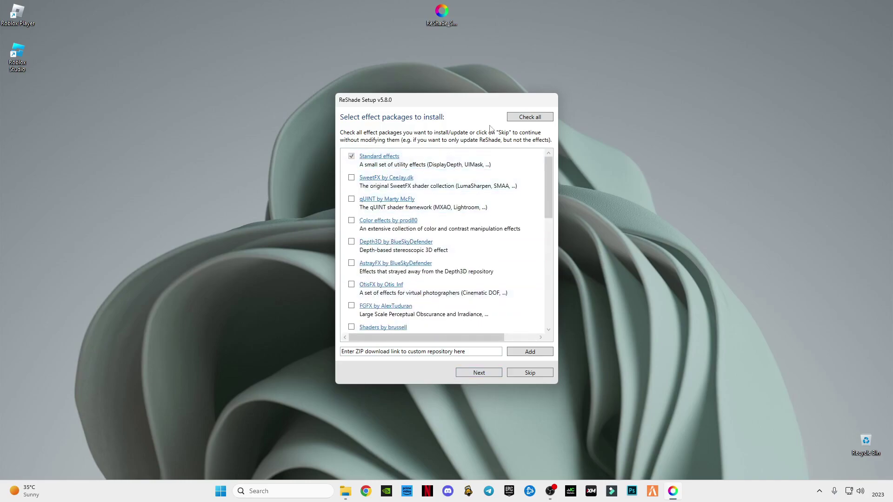
scroll(400, 261, down, 5)
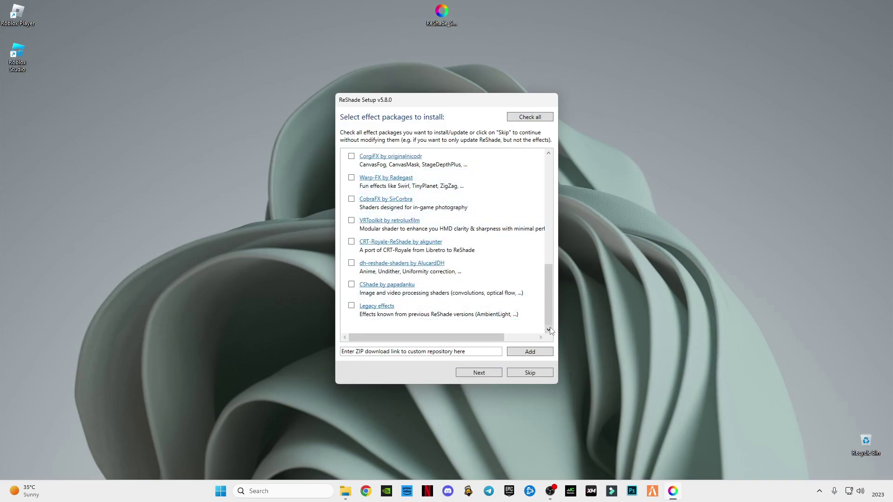
scroll(550, 330, up, 5)
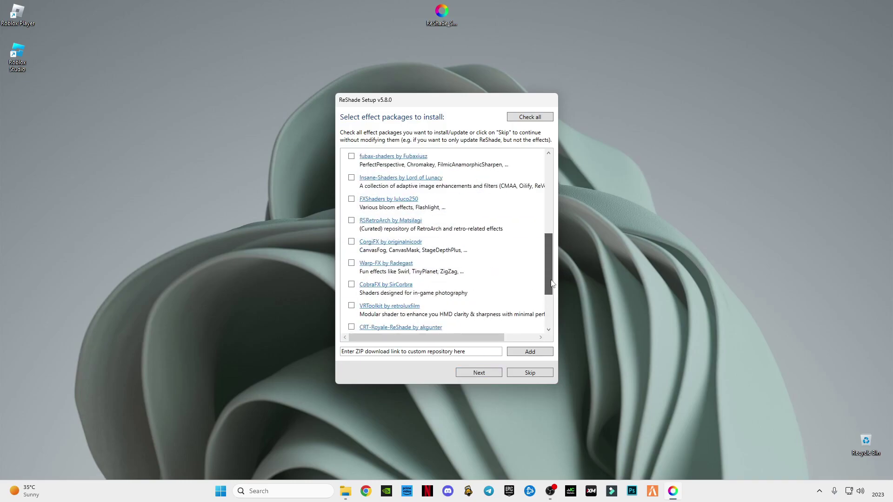
click(477, 375)
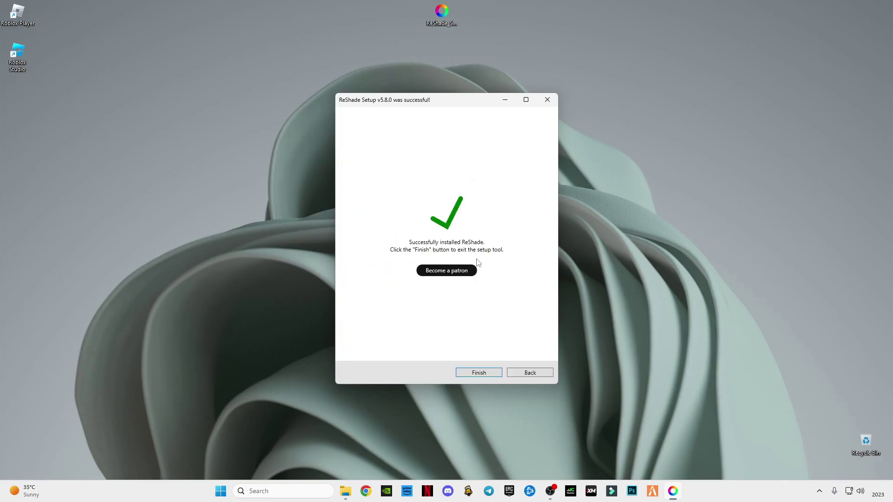
Close the finished ReShade v5.8.0 installer with Finish
click(479, 374)
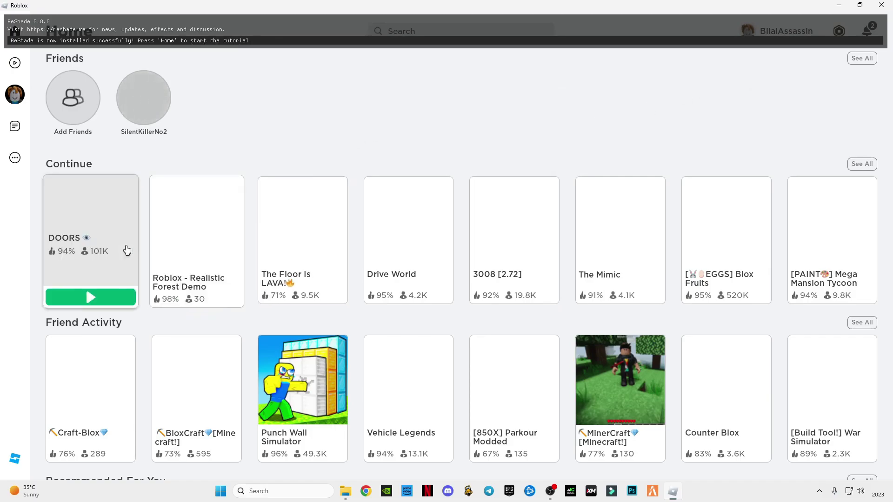
Start DOORS from its tile in the Continue row
mouse_move(227, 279)
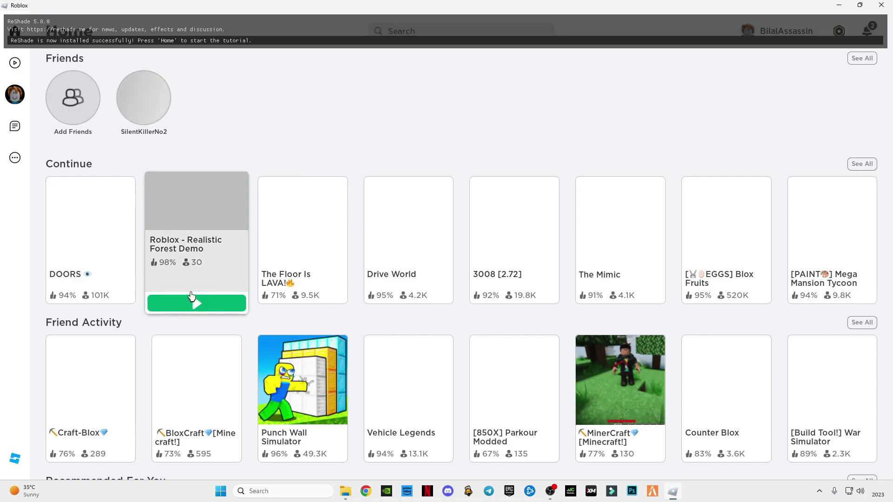
mouse_move(84, 278)
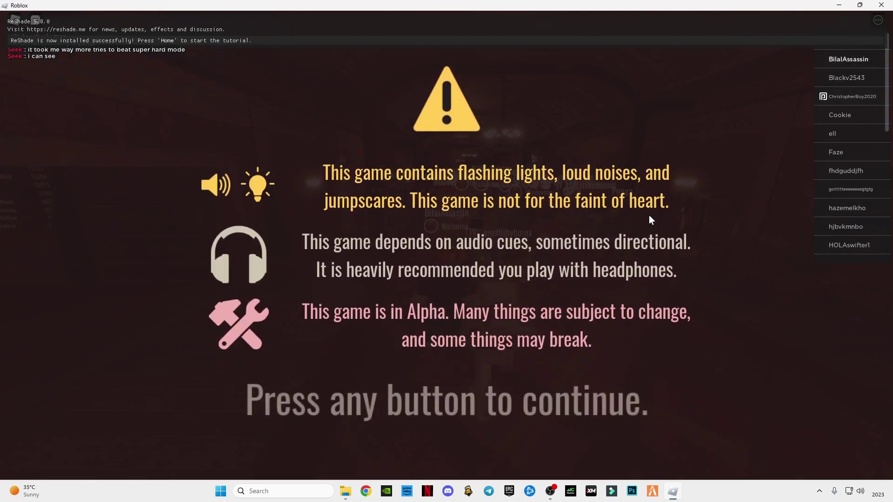
Dismiss the DOORS warning, run down the lobby hallway, and open the ReShade overlay with Home
key(F11)
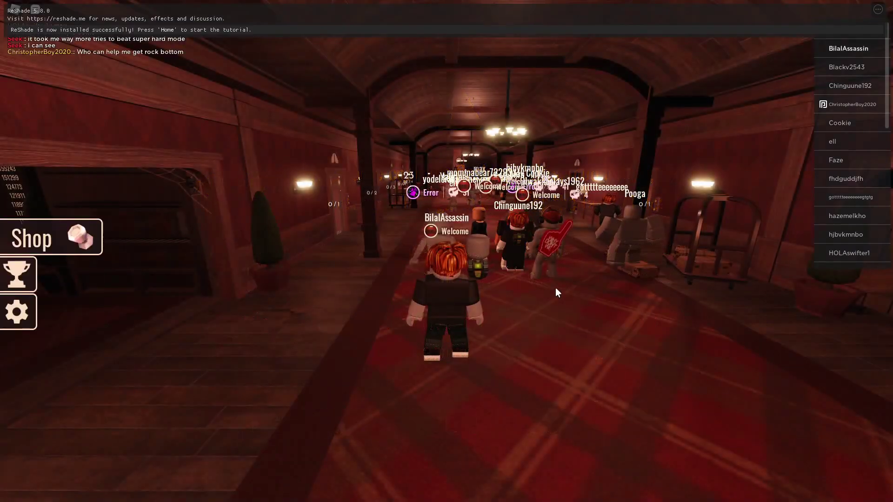
key(w)
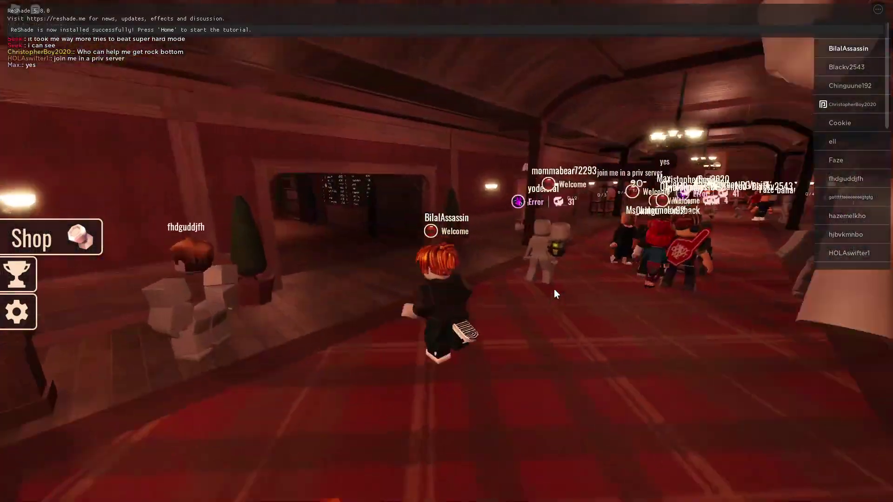
key(w)
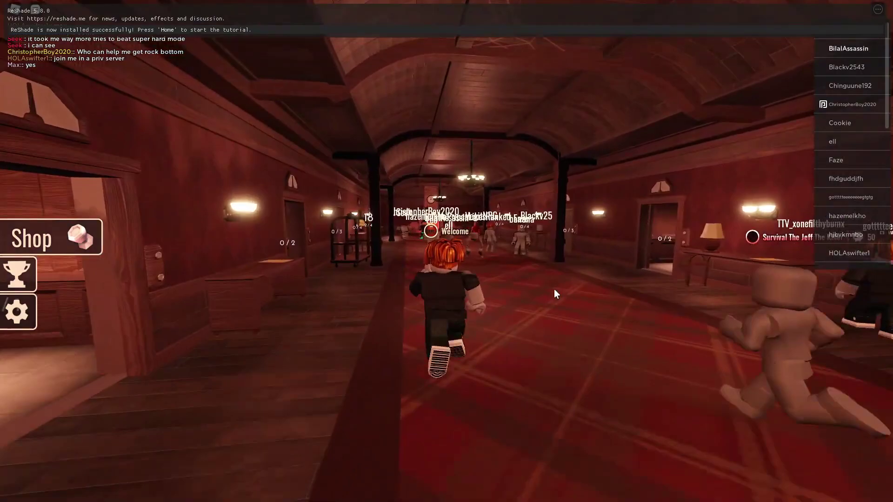
key(w)
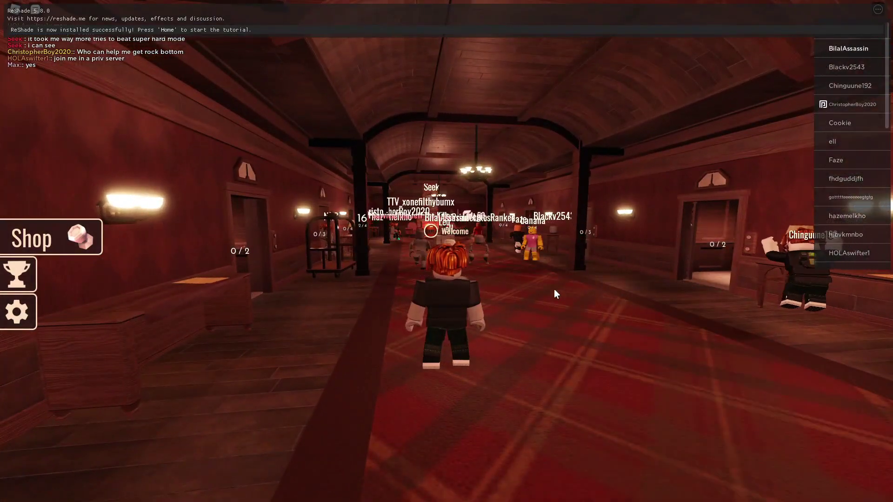
key(Home)
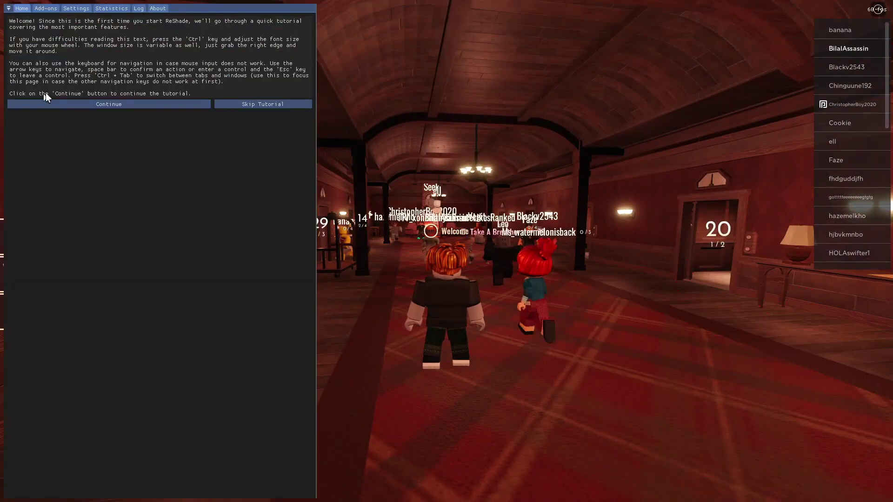
Step through the ReShade overlay tutorial to the end and finish it
click(102, 103)
click(144, 113)
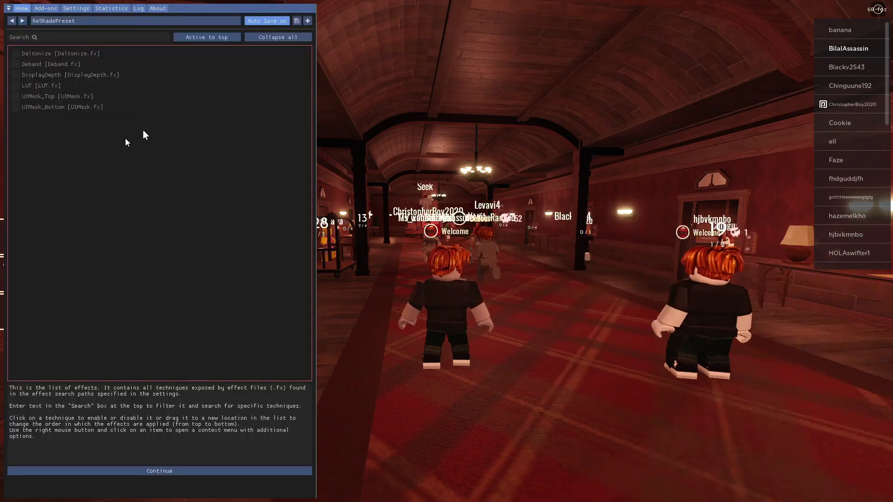
click(173, 471)
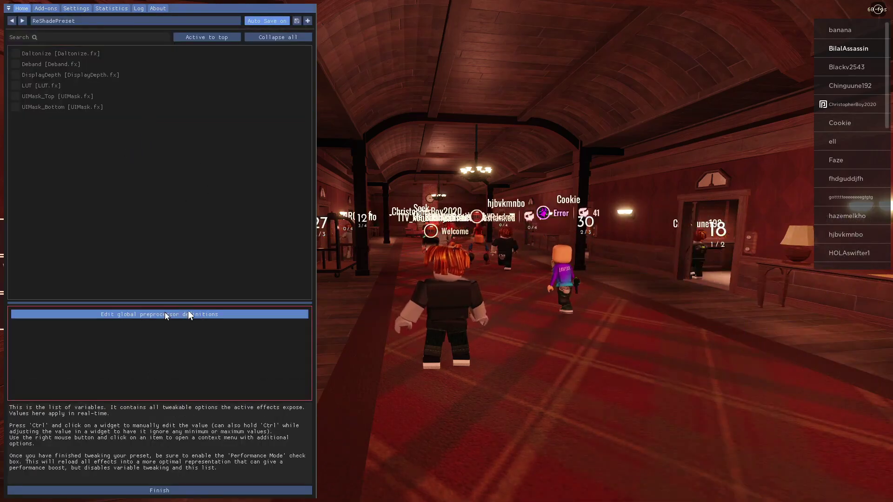
click(168, 491)
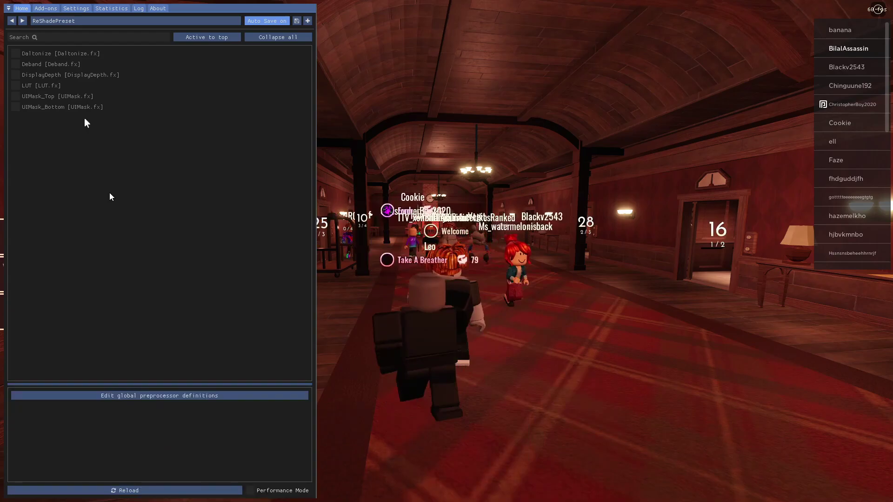
Toggle Daltonize, Deband and UIMask_Bottom on and back off, leaving all effects disabled
click(19, 53)
click(20, 52)
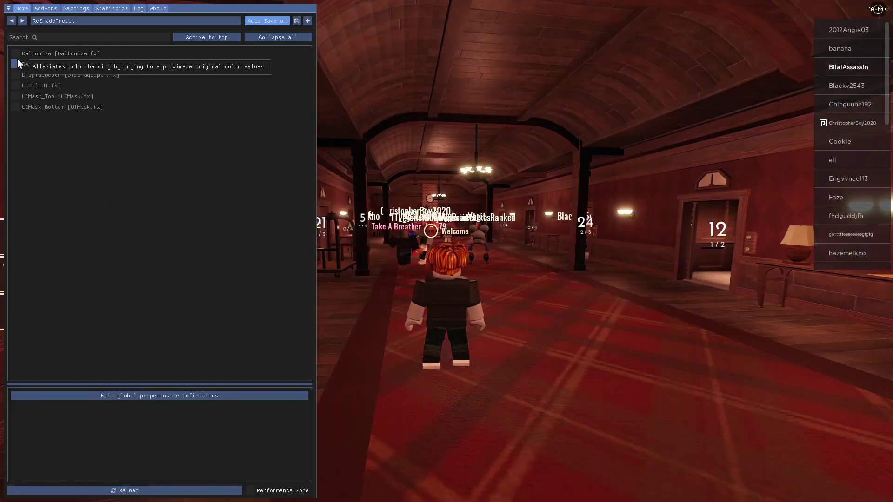
click(17, 63)
click(18, 61)
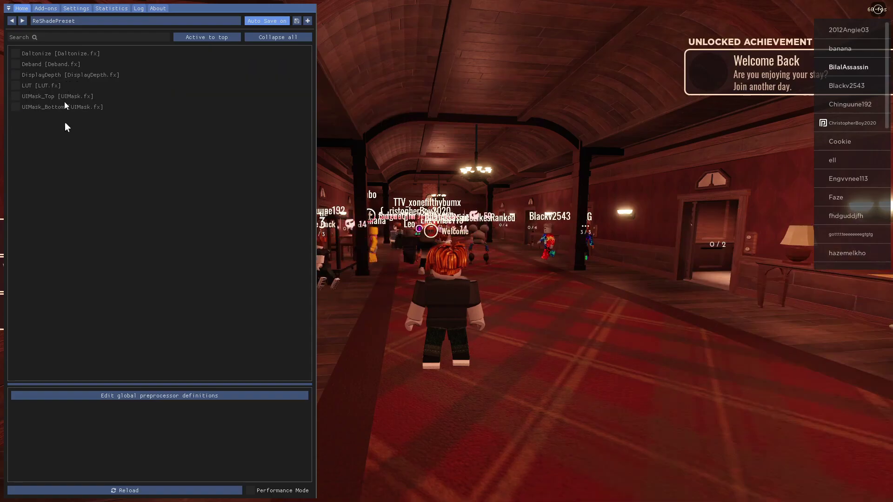
click(16, 107)
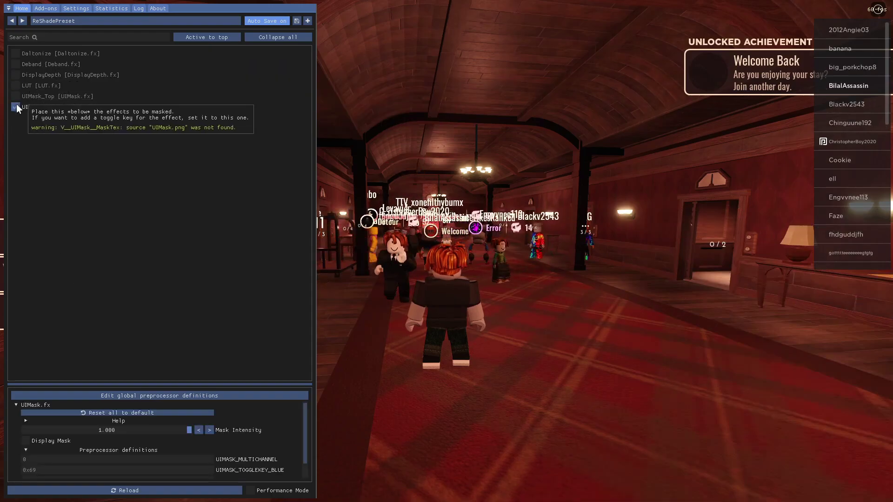
click(15, 107)
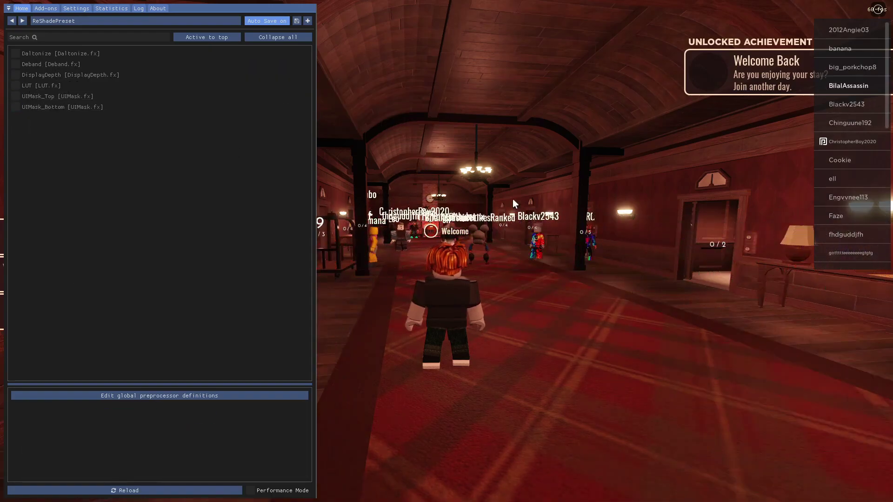